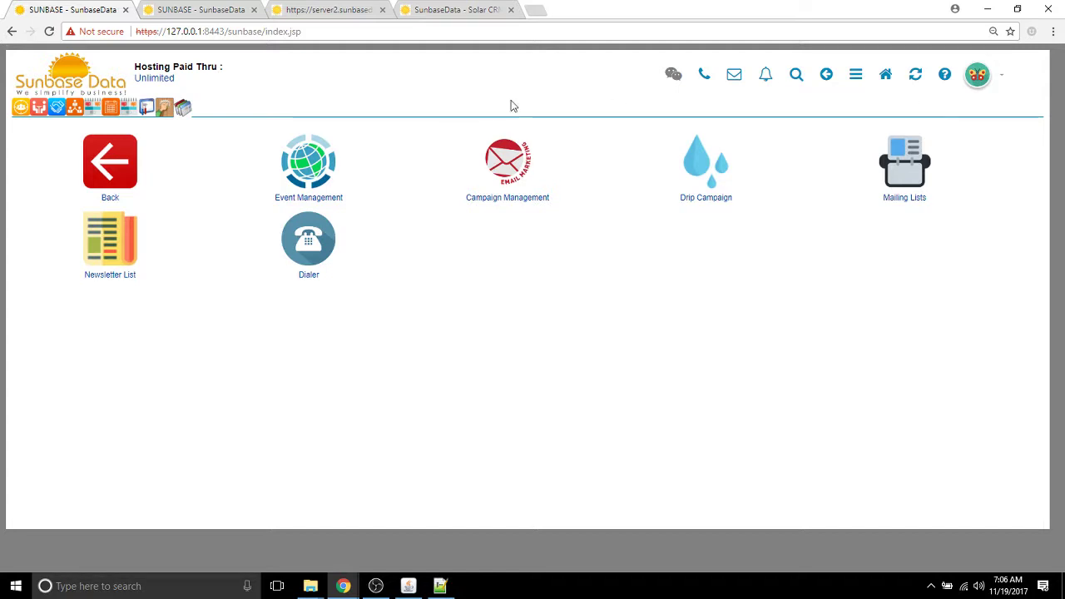
- Open the Orlando Home Show 2017 Spring event in Event Management to review its details, and leave it without saving
left_click(285, 174)
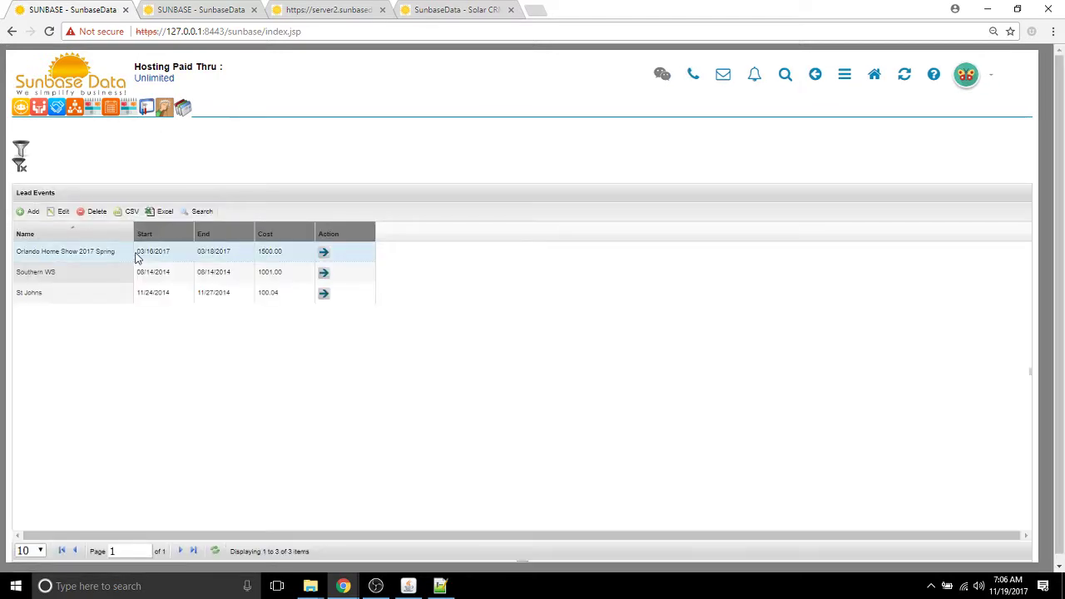
double_click(137, 253)
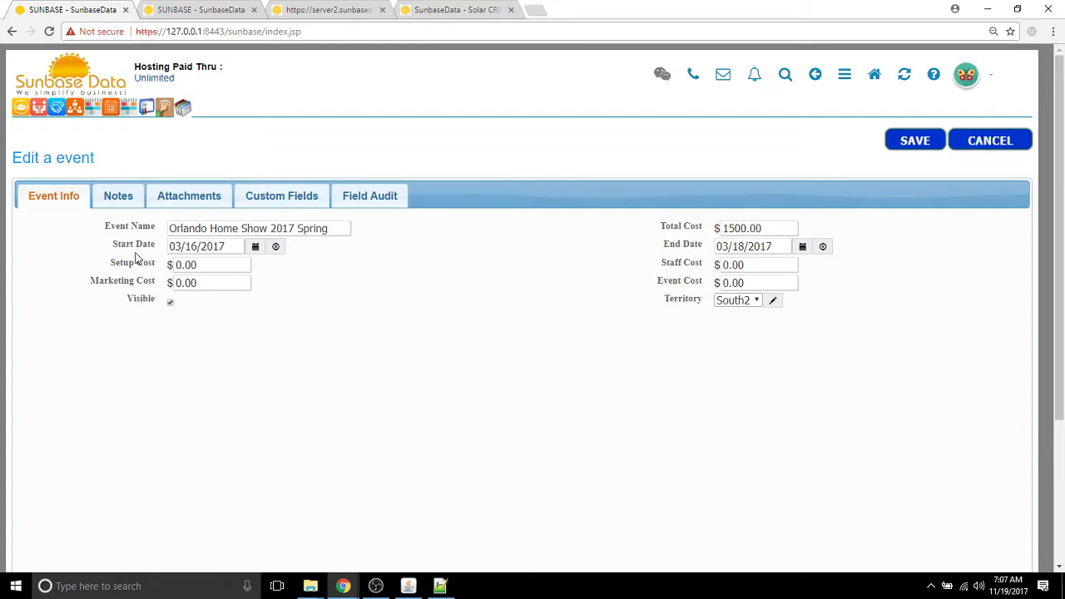
left_click(968, 142)
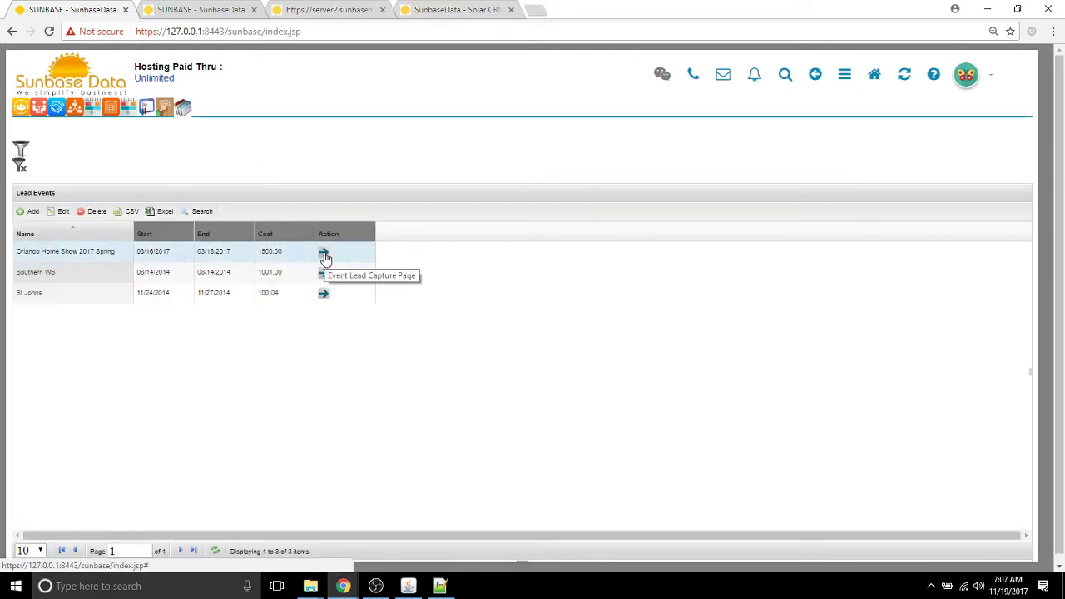
- View the lead capture page of the Orlando Home Show 2017 Spring event, close it and return to the marketing menu
left_click(324, 254)
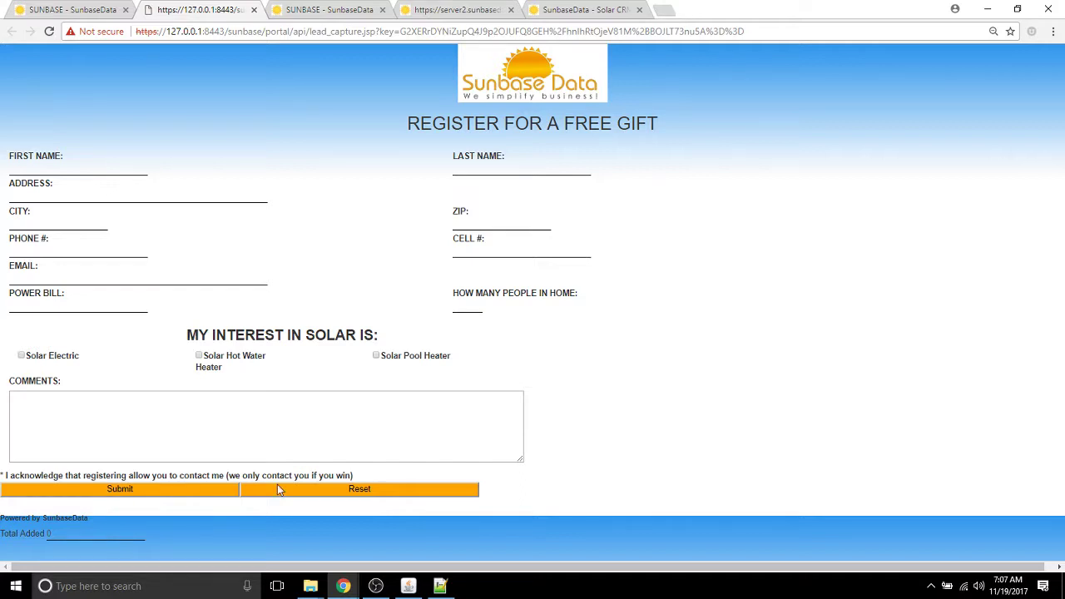
left_click(254, 10)
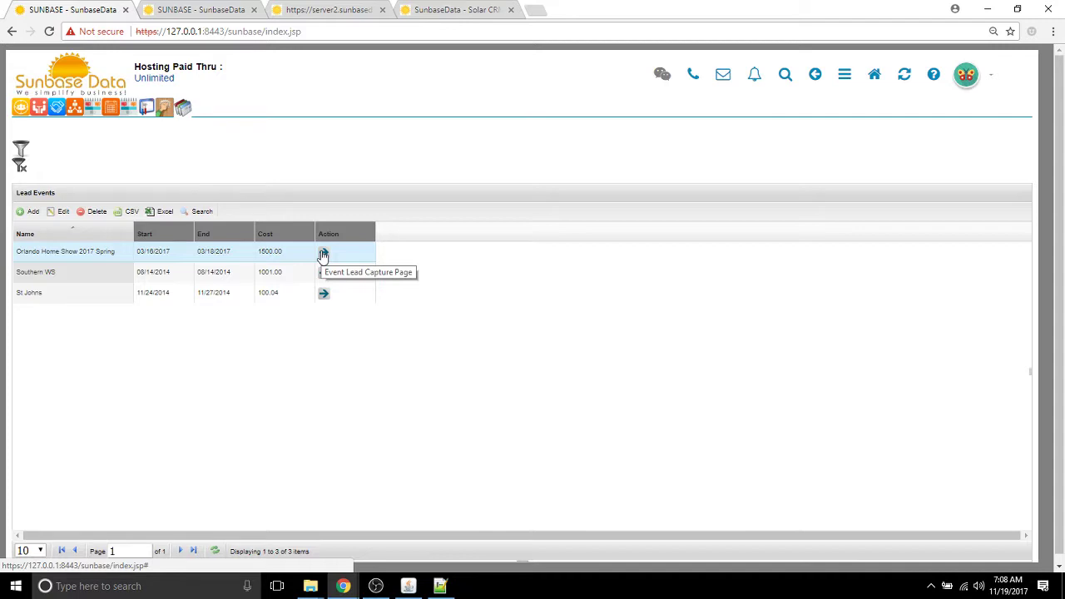
left_click(845, 75)
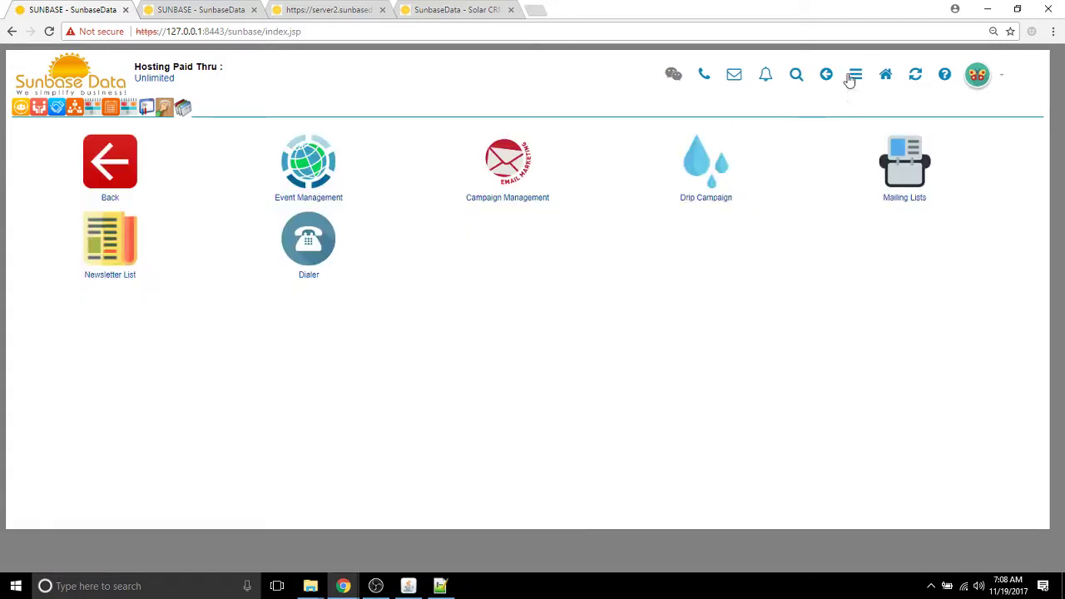
- Examine the Cruise Deals campaign's layout and HTML source in the Campaign Designer, and exit without saving
left_click(501, 166)
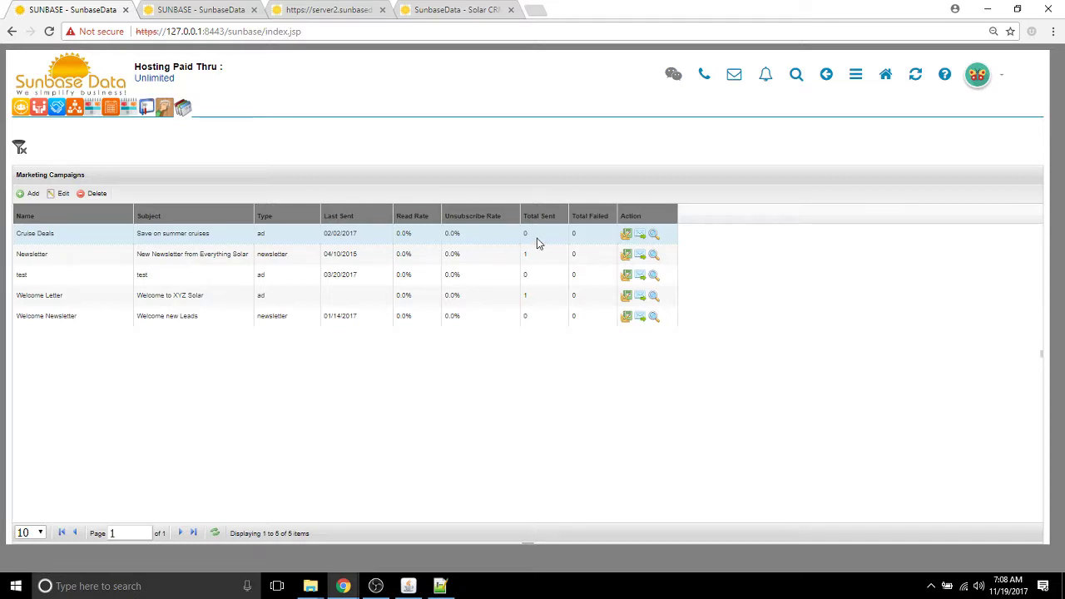
left_click(628, 235)
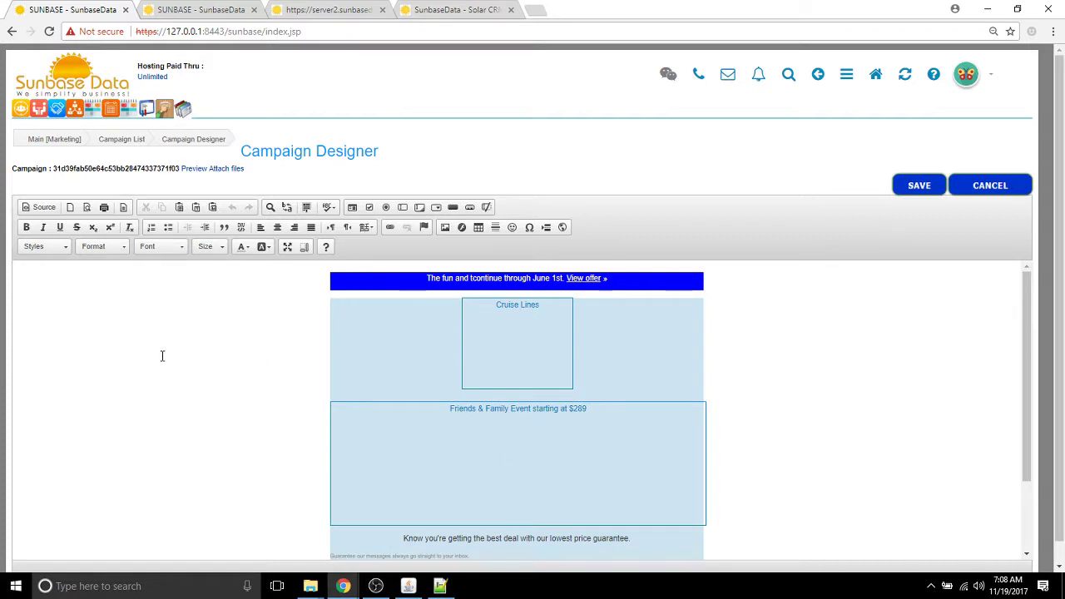
left_click(42, 208)
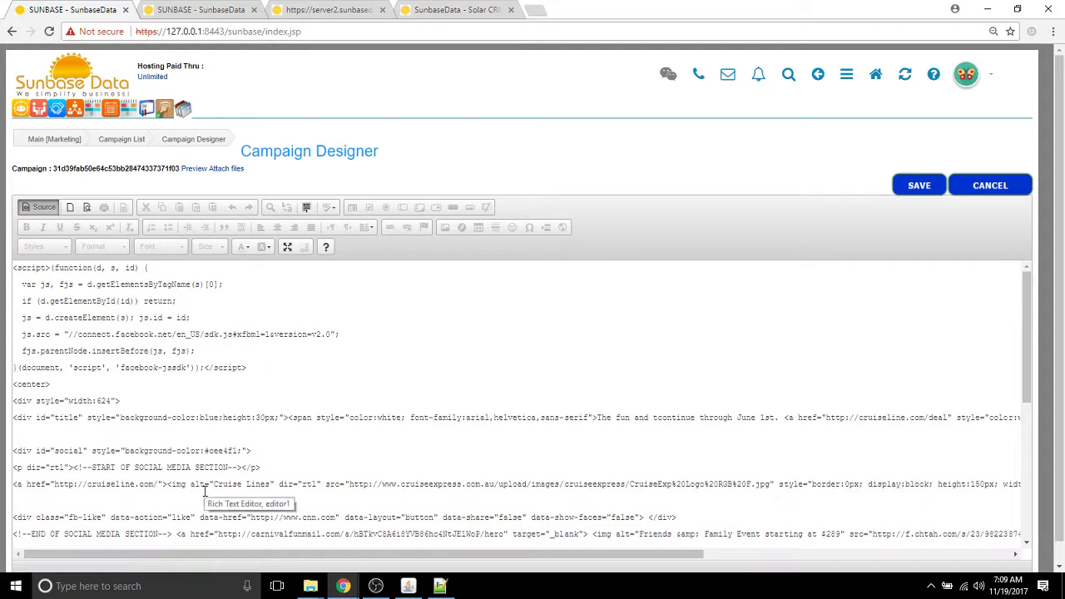
left_click(35, 213)
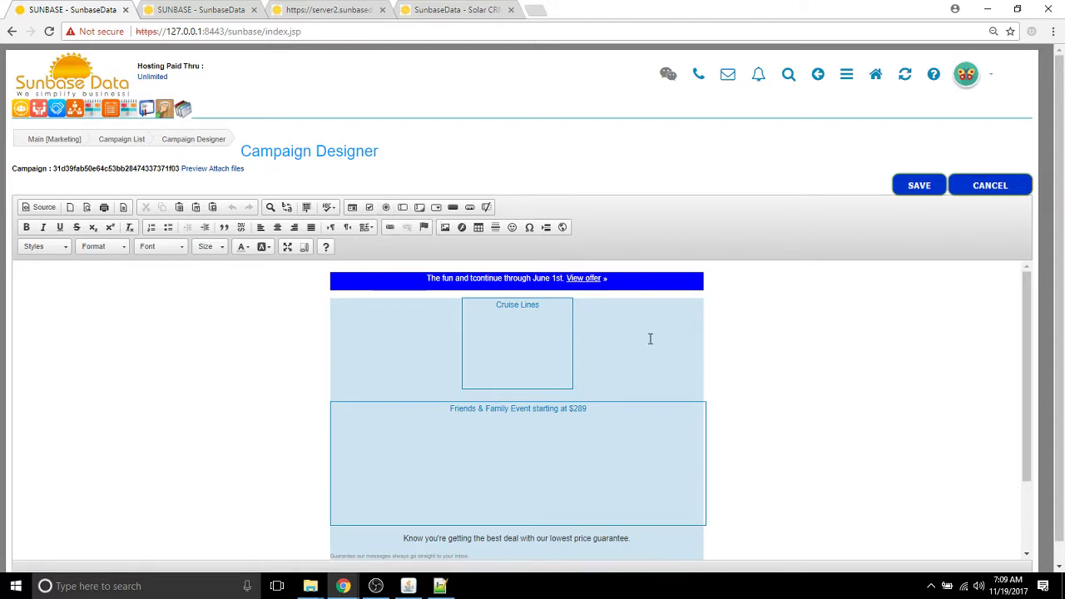
key("Tab")
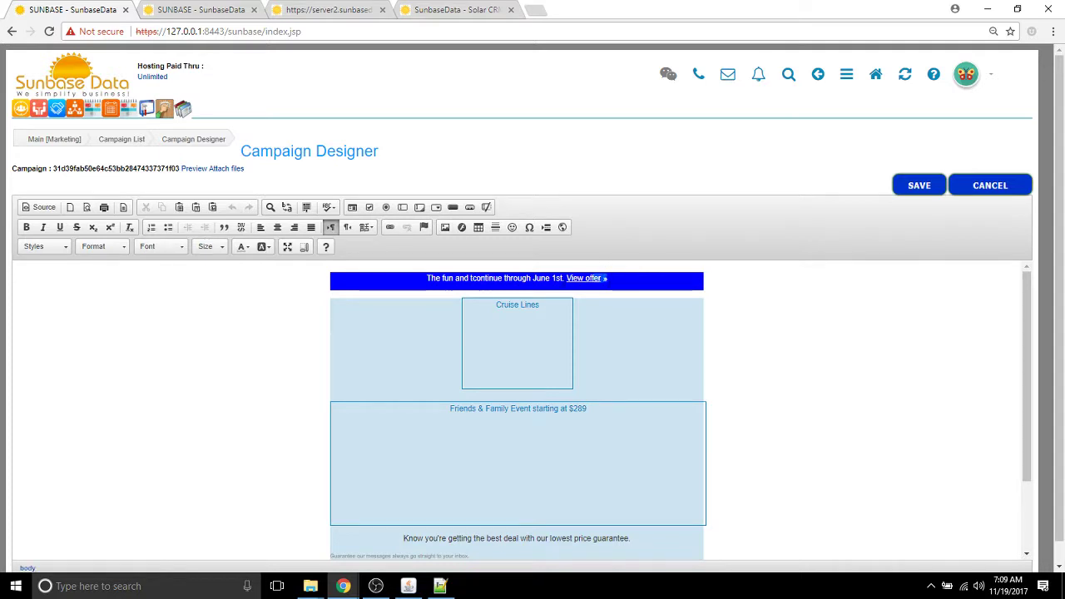
left_click_drag(608, 277, 552, 277)
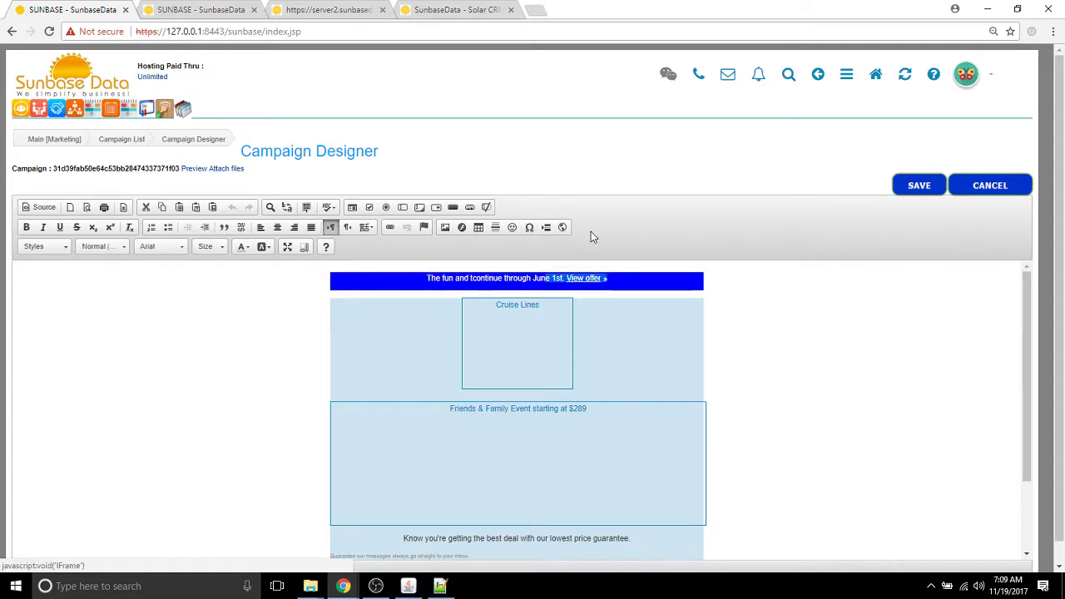
left_click(999, 184)
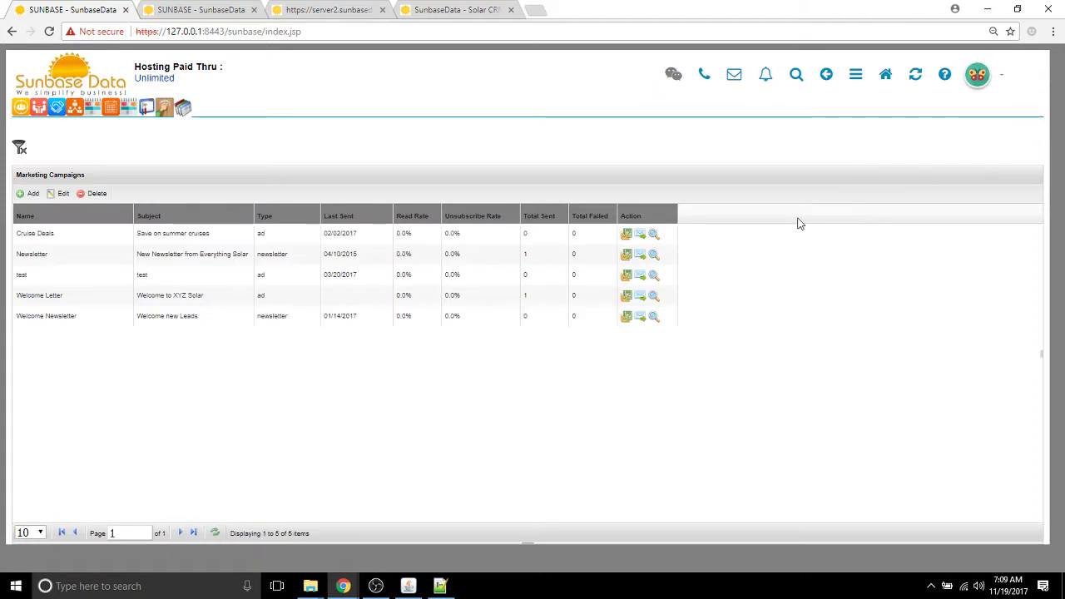
- Review the advanced filter and mailing list options for sending the Cruise Deals campaign, and leave without sending
left_click(641, 236)
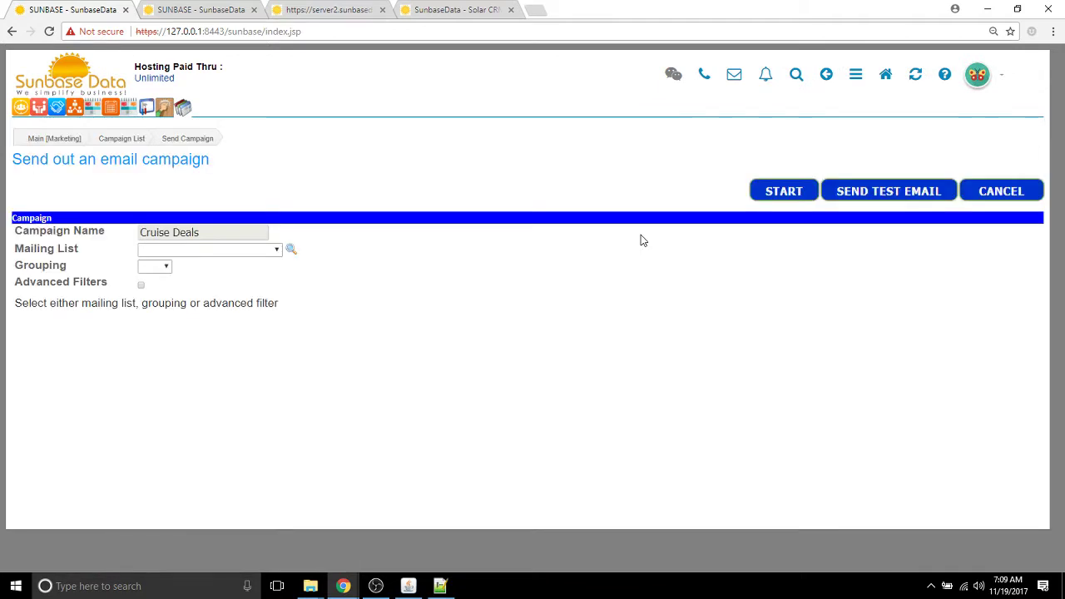
left_click(141, 287)
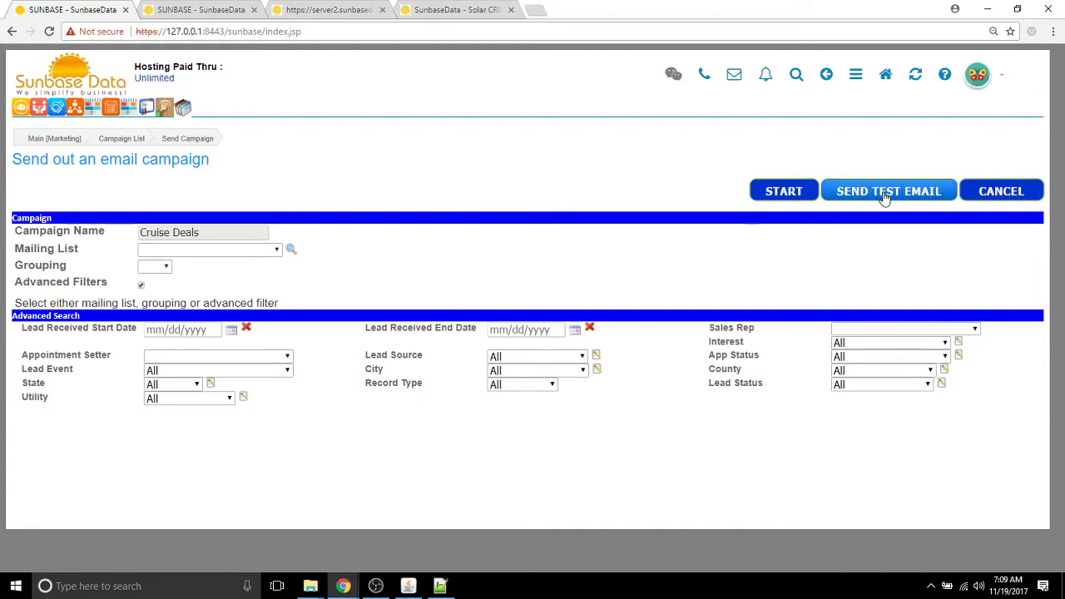
left_click(141, 286)
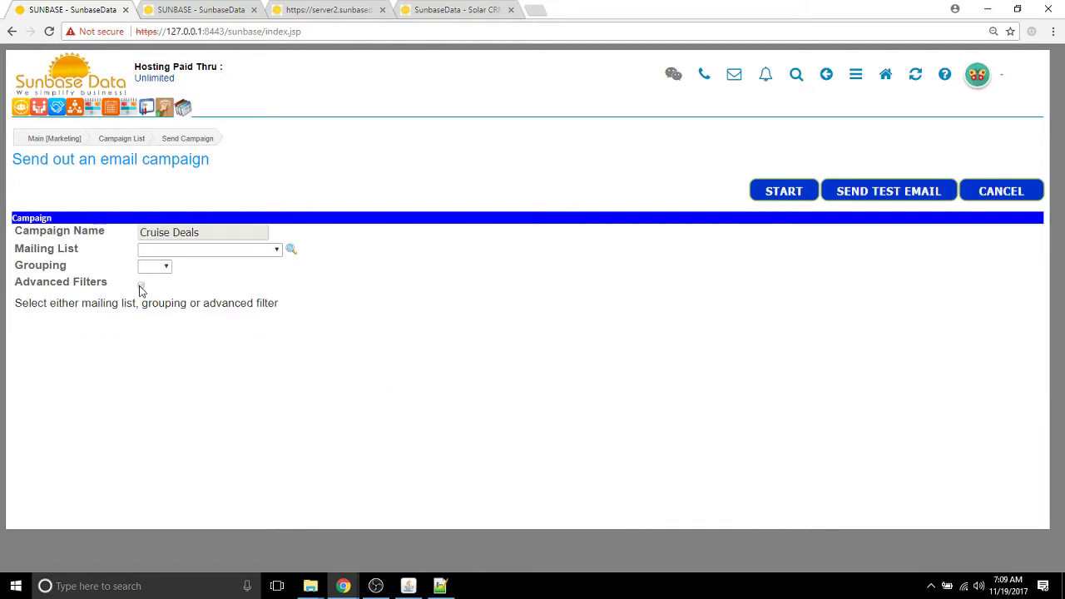
left_click(223, 251)
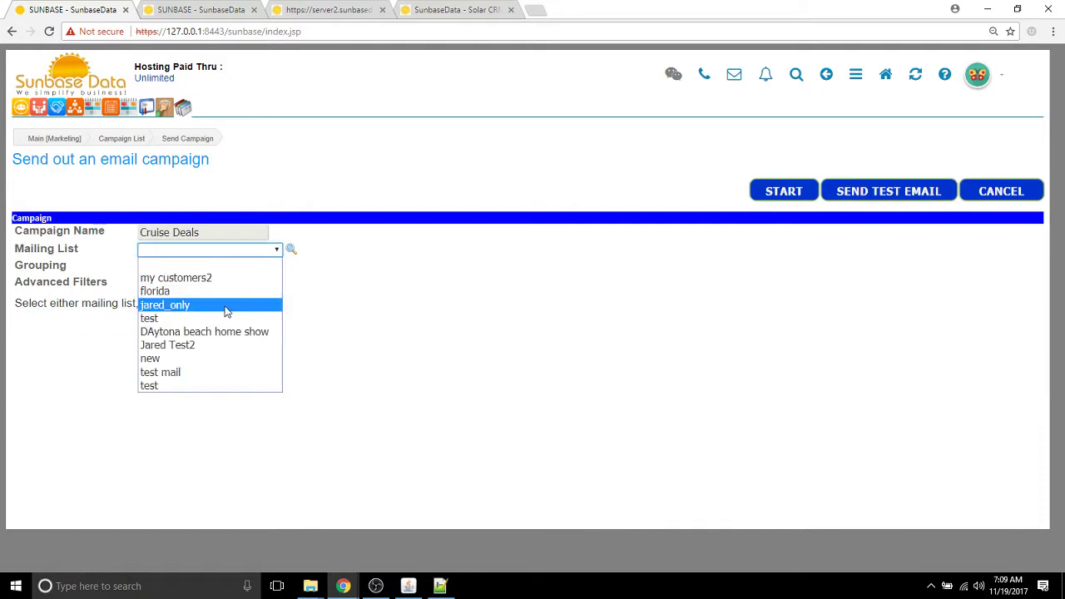
left_click(352, 304)
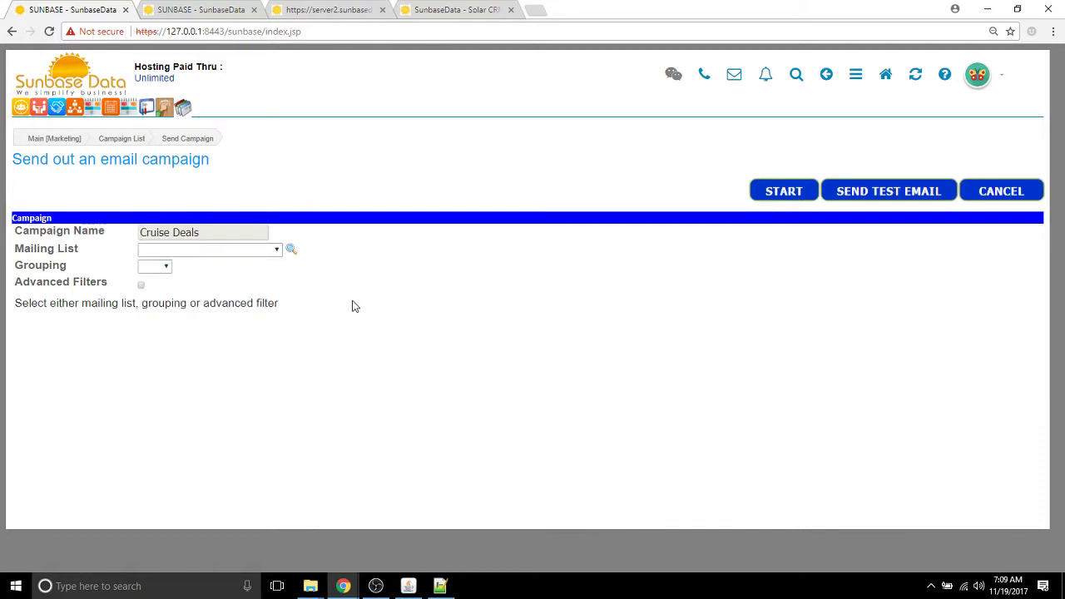
left_click(995, 201)
left_click(859, 78)
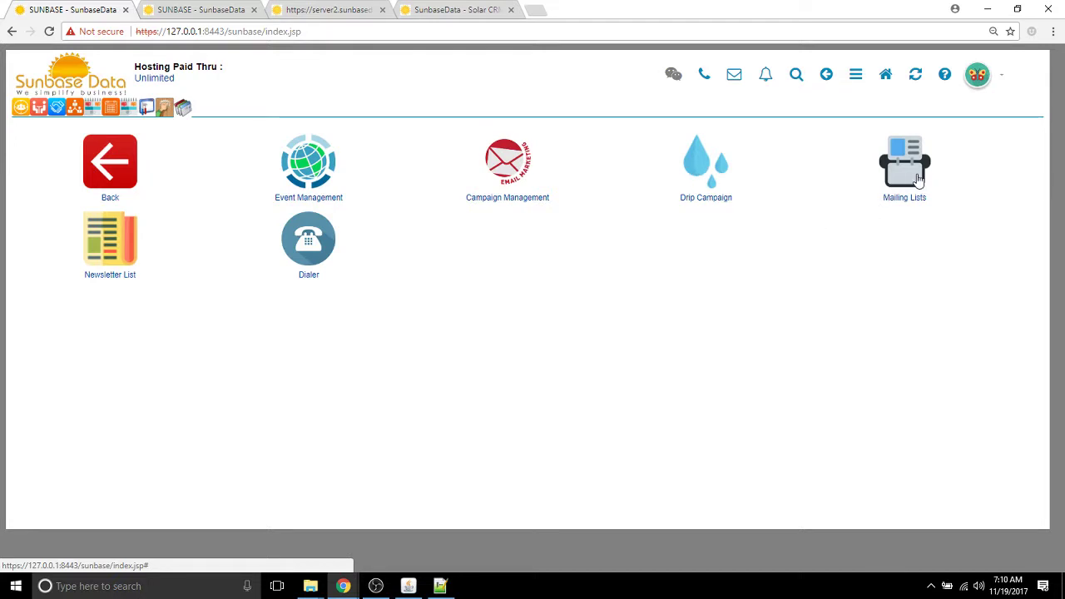
- In the DAytona beach home show mailing list filter, add a nested group with the rule Utility Company equal Duke
left_click(918, 180)
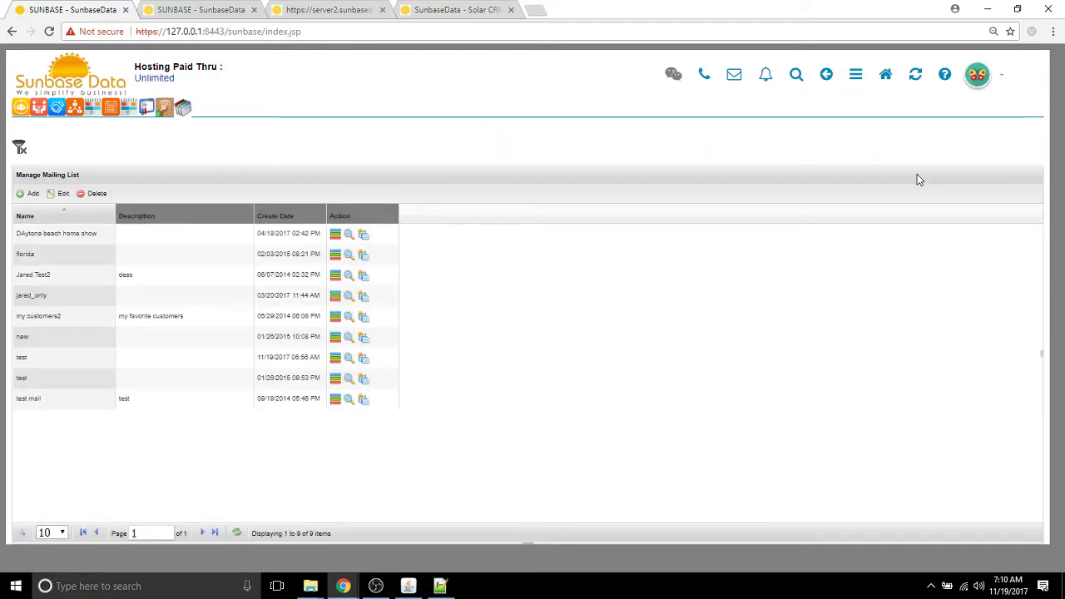
left_click(336, 236)
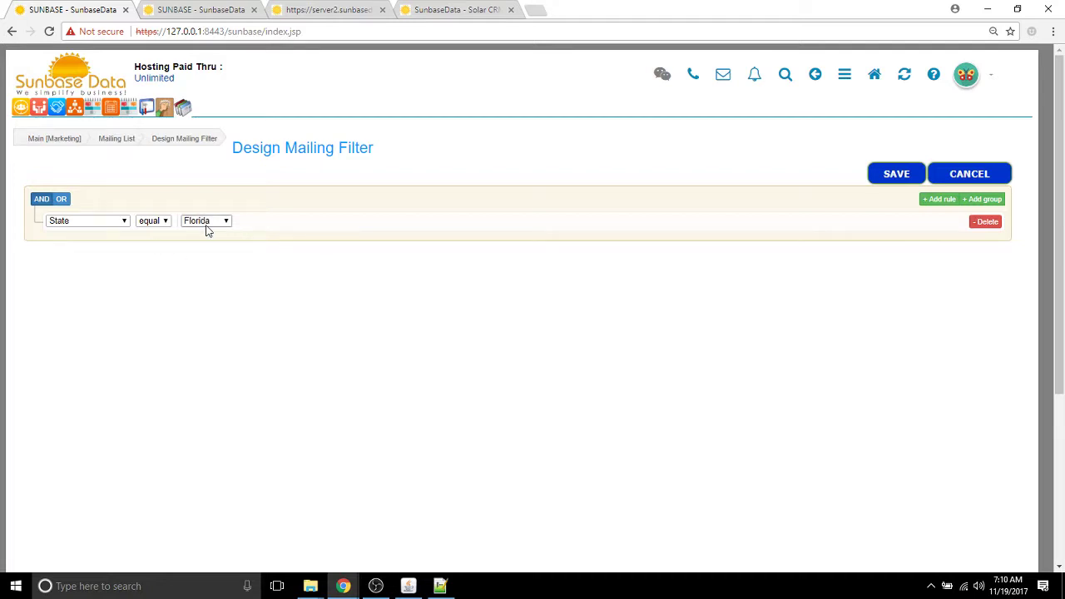
left_click(984, 200)
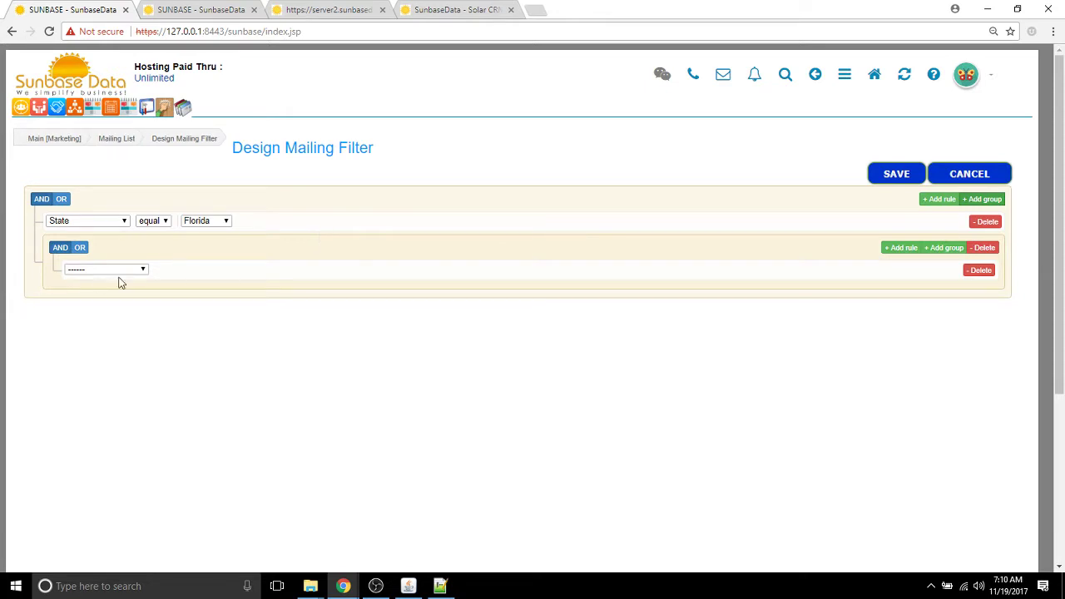
left_click(80, 248)
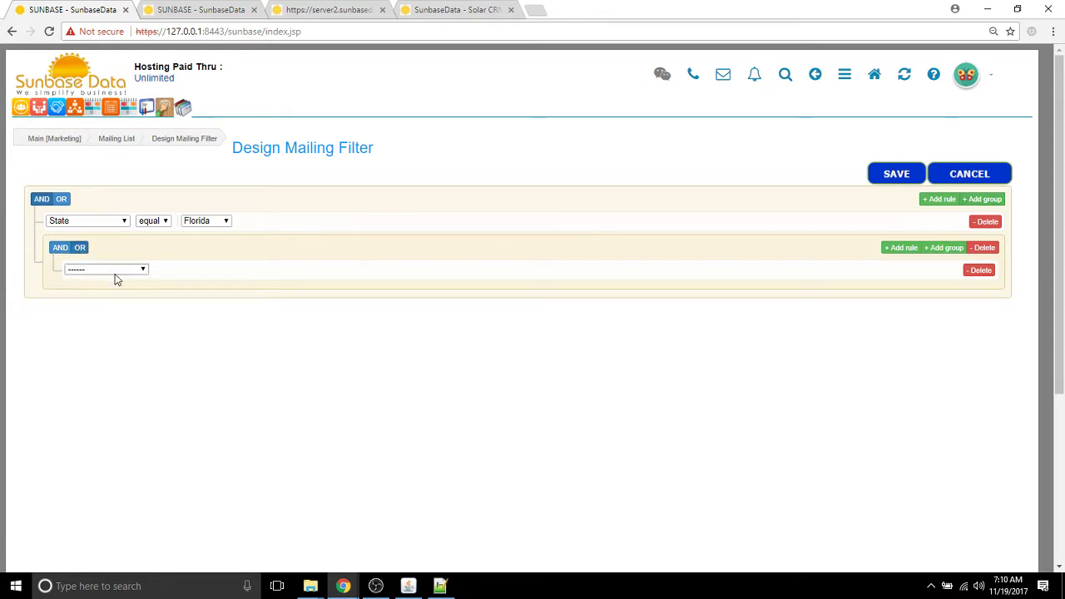
left_click(117, 272)
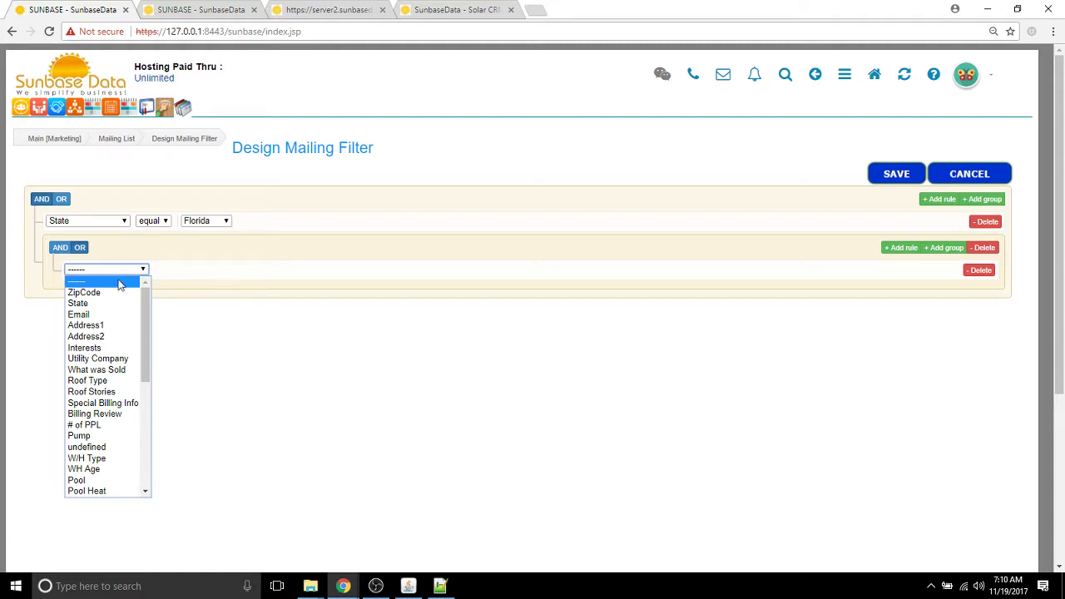
left_click(125, 358)
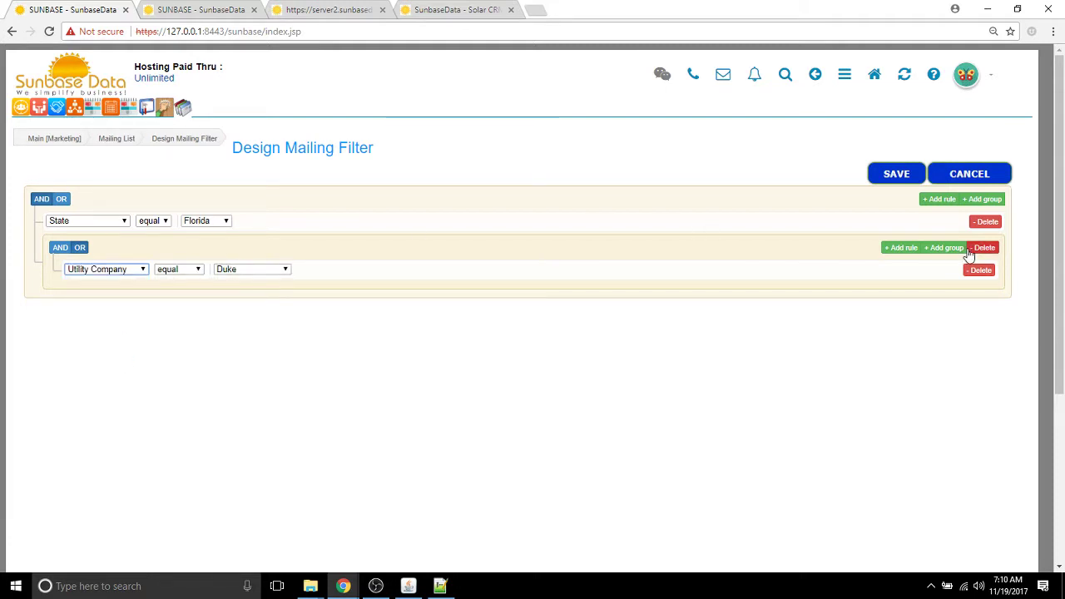
- Add the rule Pool equal Yes to the nested group, discard the filter changes and return to the marketing menu
left_click(905, 251)
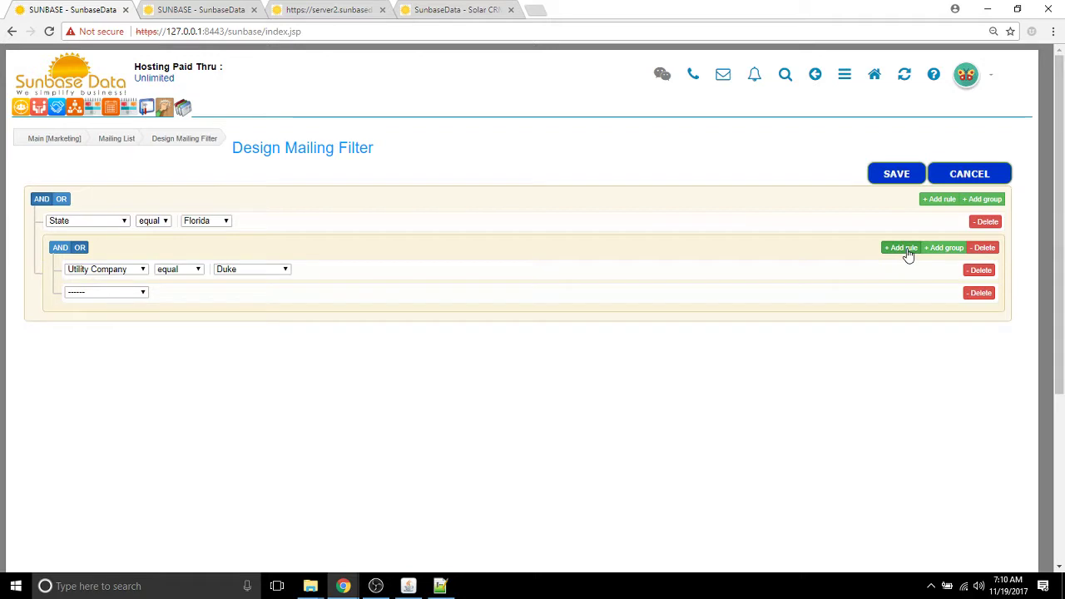
left_click(99, 293)
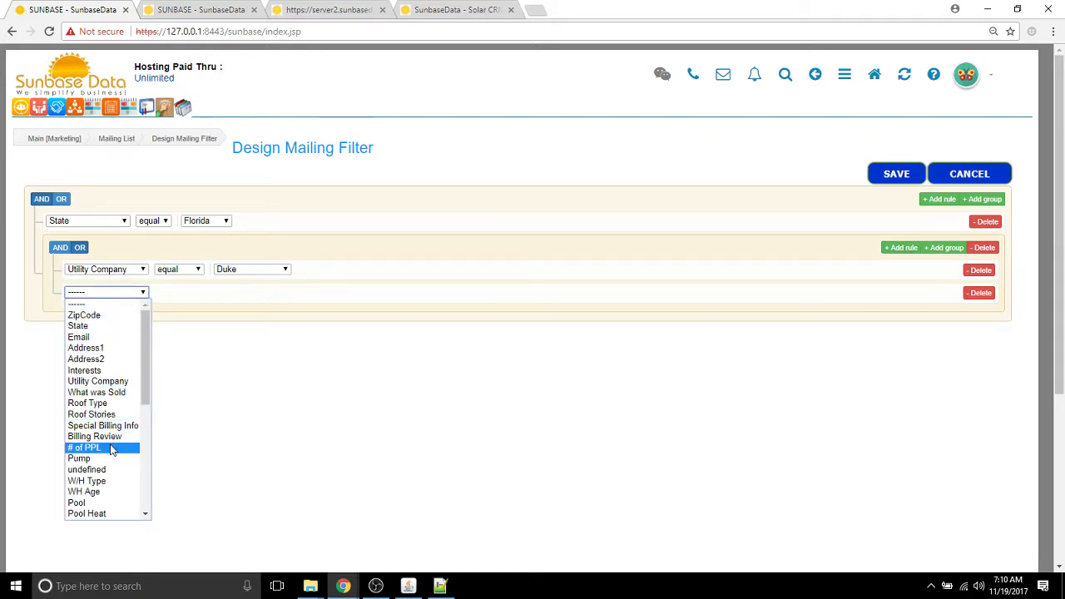
left_click(108, 503)
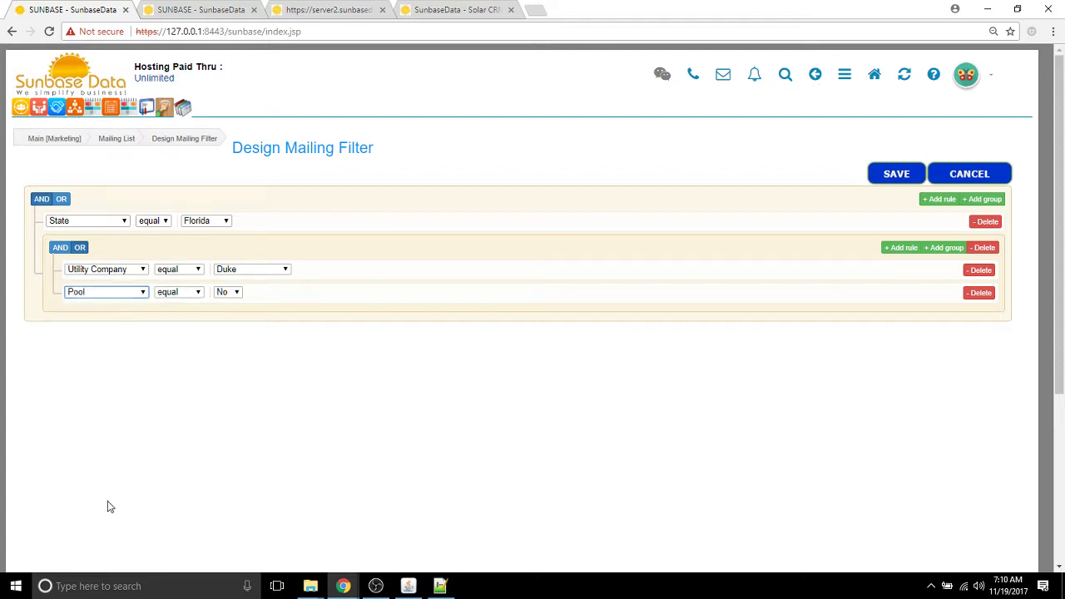
left_click(227, 295)
left_click(226, 316)
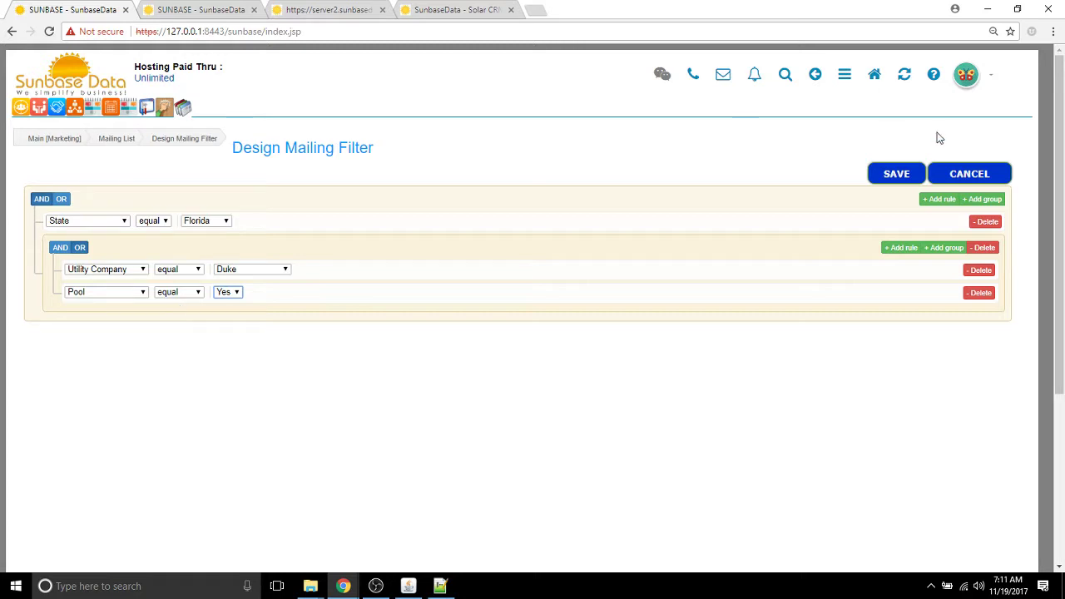
left_click(959, 173)
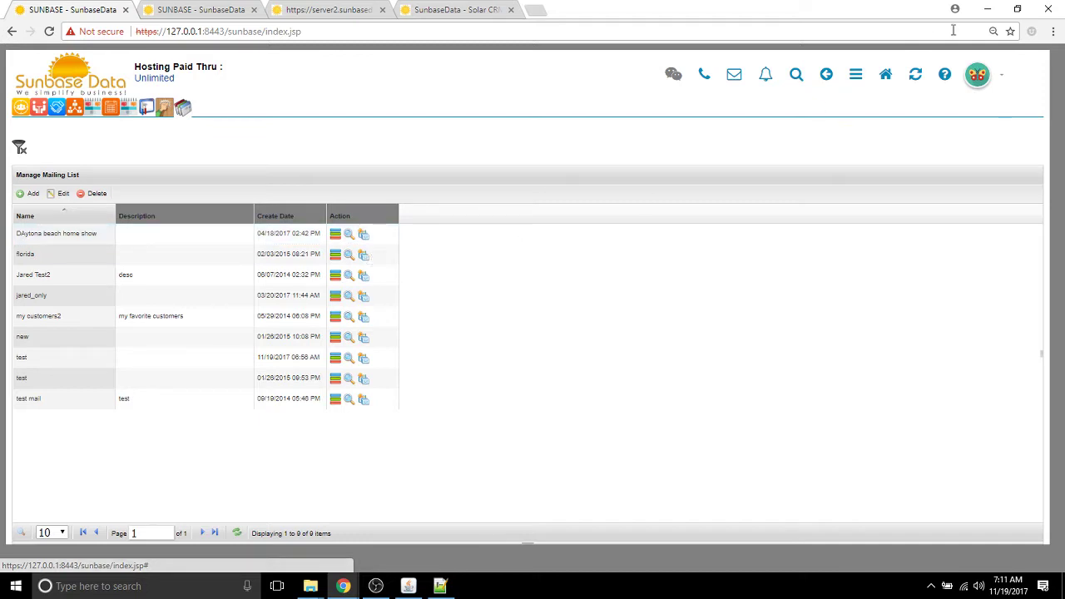
left_click(854, 77)
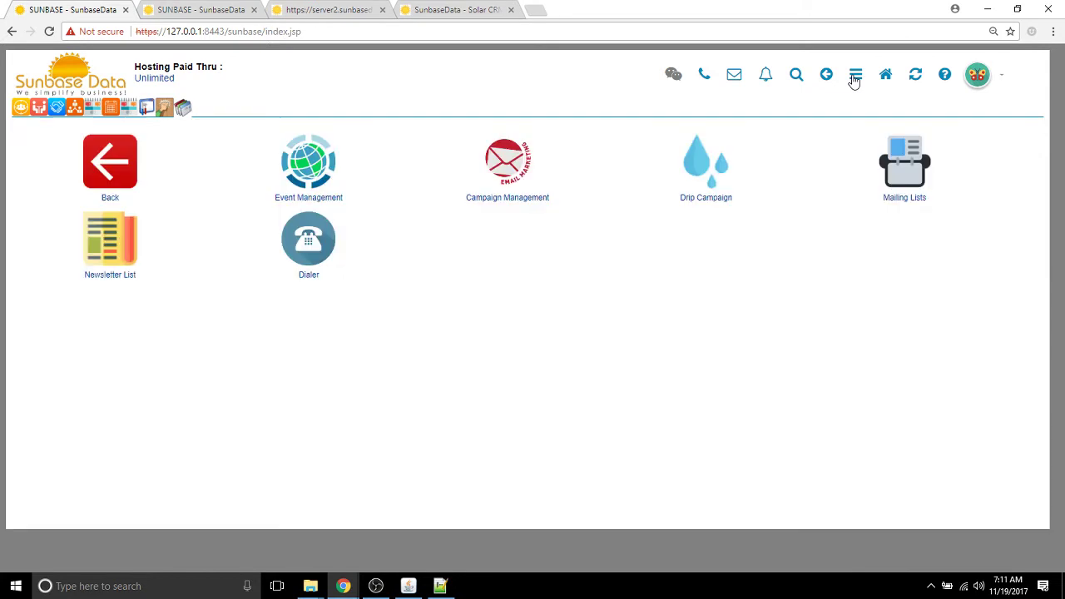
- View the campaign items and day intervals of the SunbaseData Drip campaign, and return to the marketing menu
left_click(701, 156)
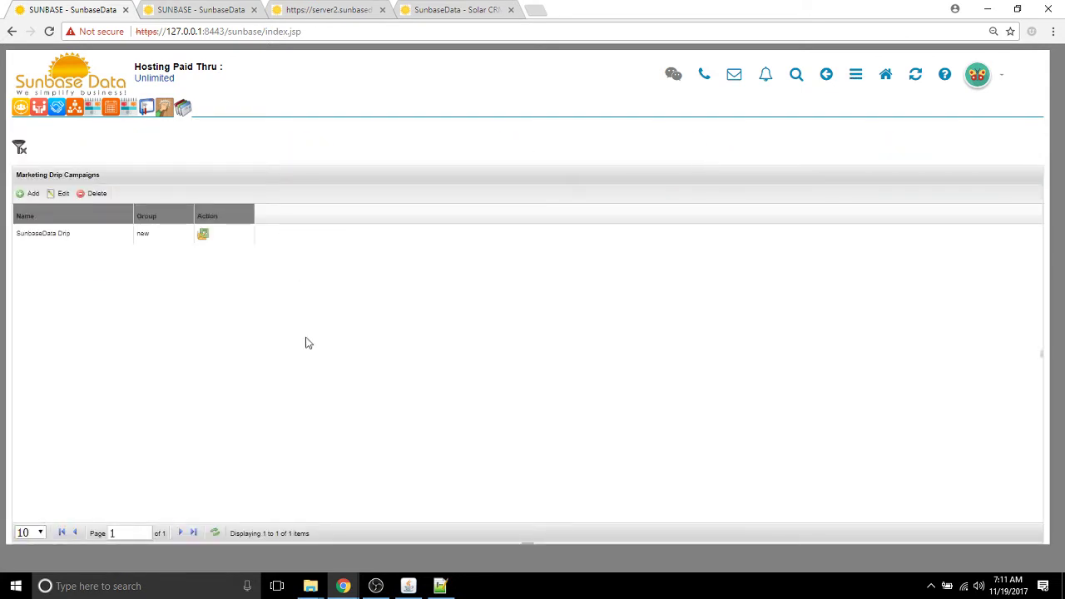
left_click(78, 235)
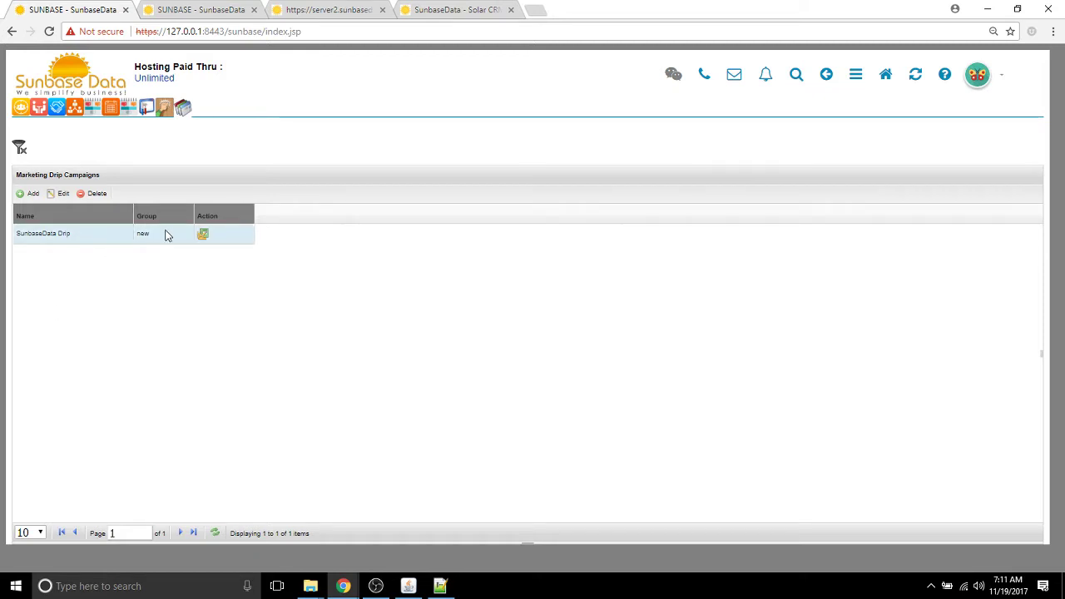
left_click(204, 238)
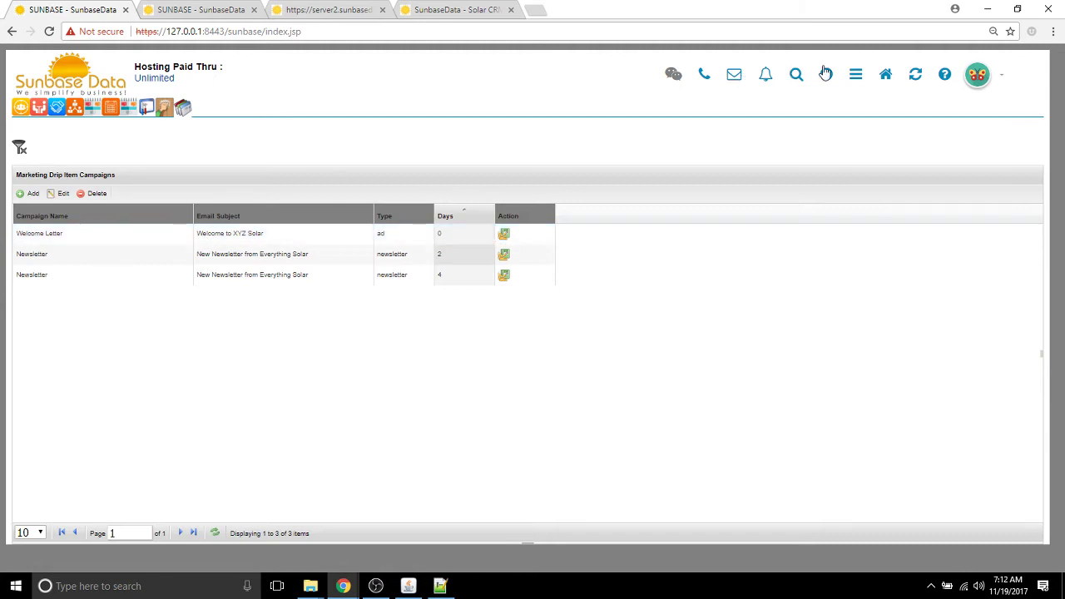
left_click(854, 79)
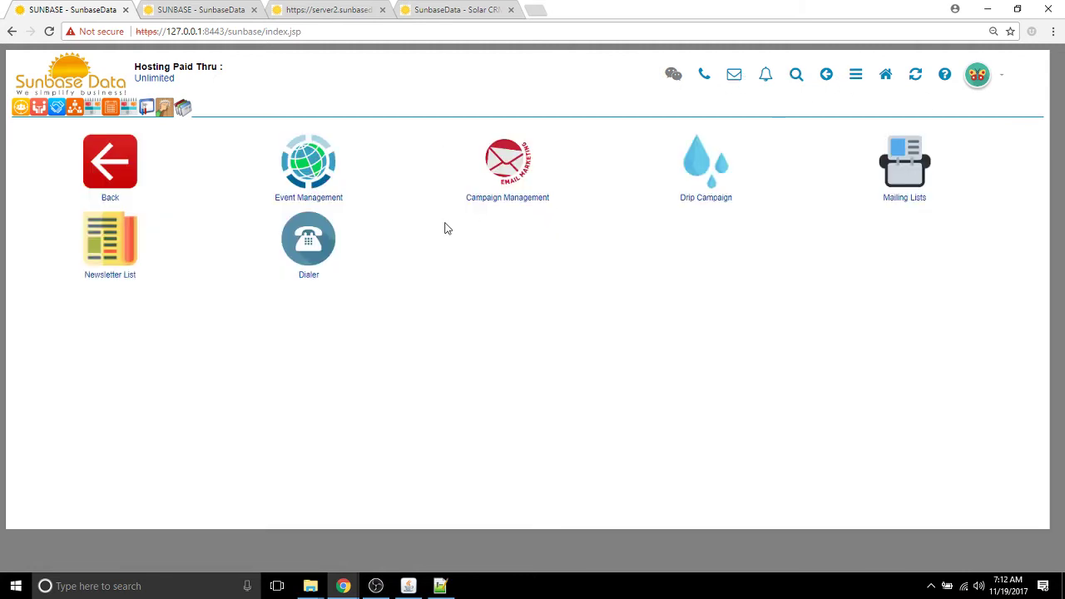
- View the subscriber entries in the newsletter list and return to the marketing menu
left_click(93, 244)
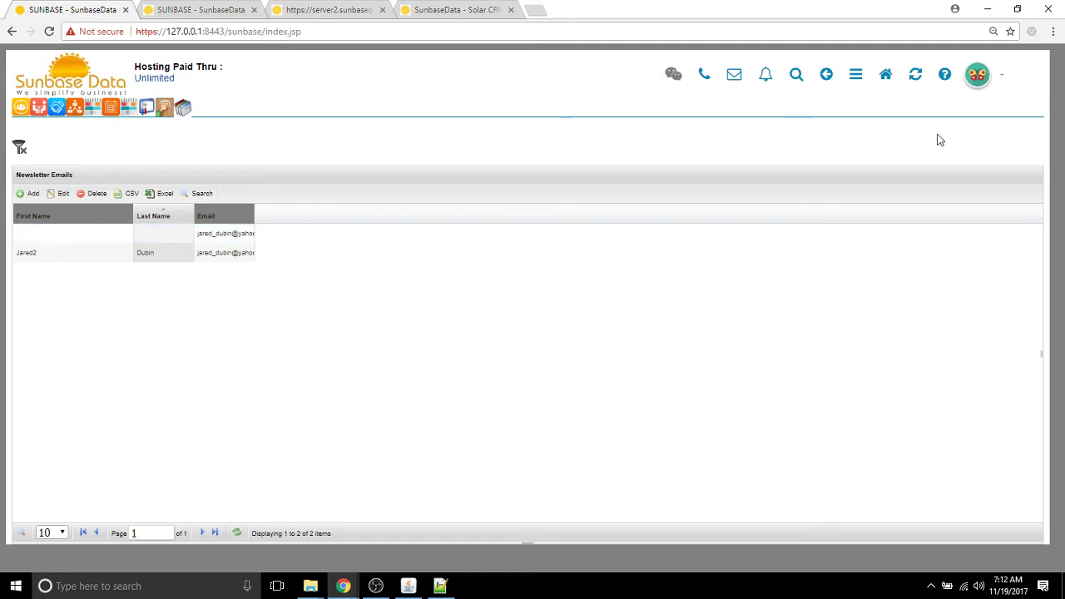
left_click(857, 77)
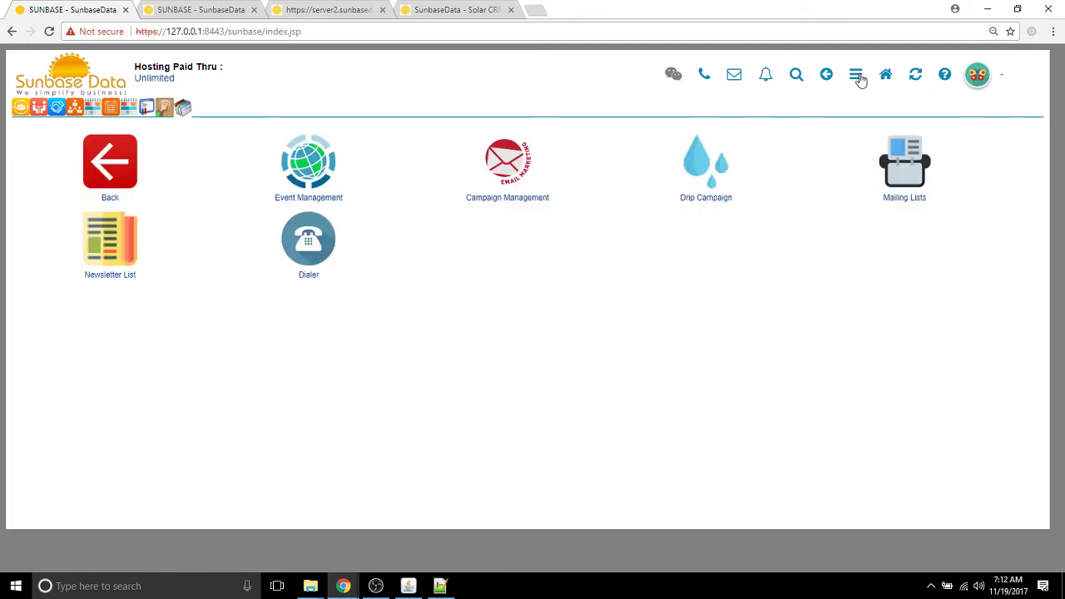